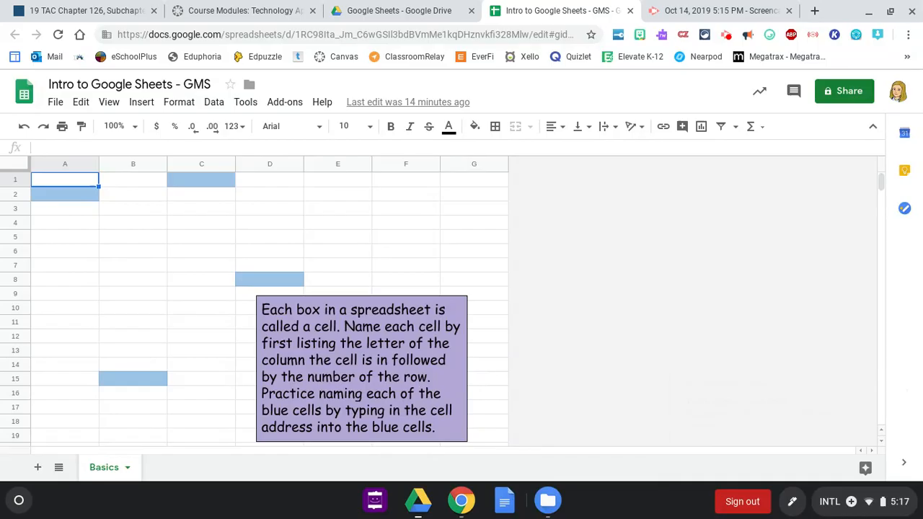
Change the title to 'Intro to Google Sheets - ' followed by the student's first and last name
{"action": "scroll", "coordinate": [269, 309], "scroll_direction": "down", "scroll_amount": 3}
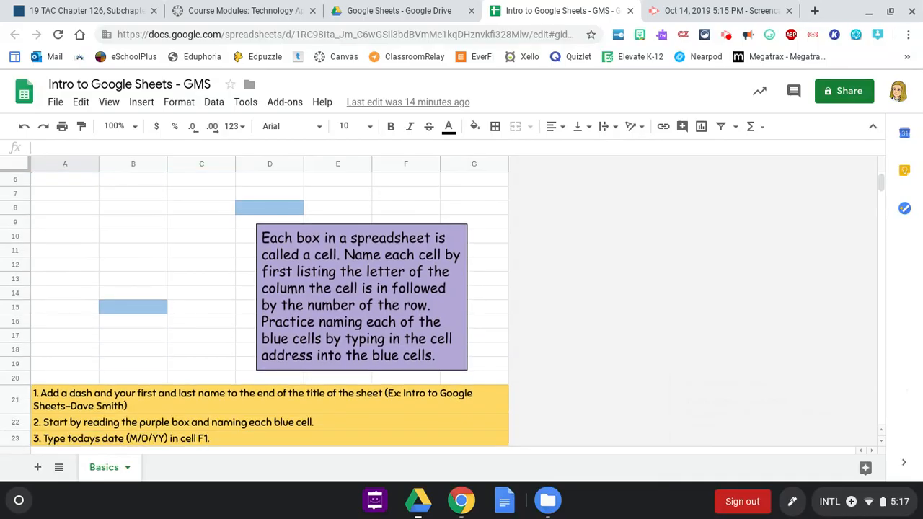
{"action": "scroll", "coordinate": [269, 309], "scroll_direction": "down", "scroll_amount": 1}
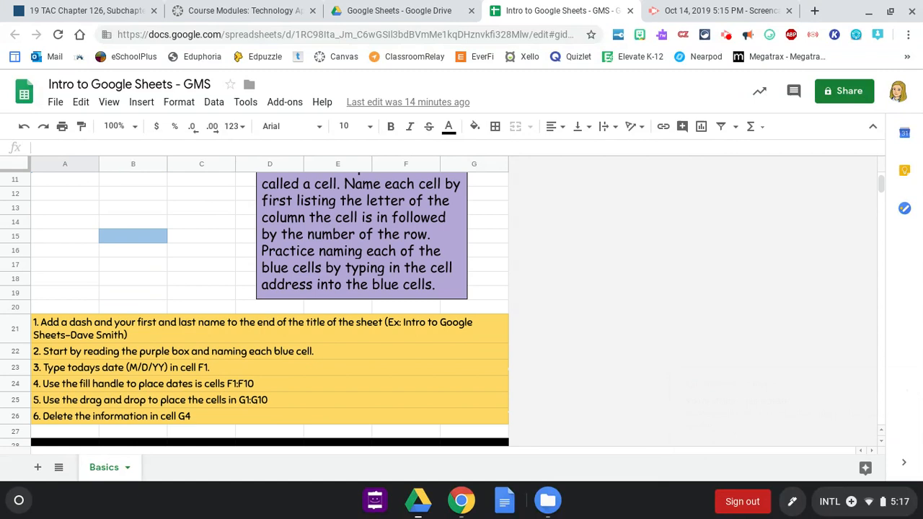
{"action": "scroll", "coordinate": [270, 310], "scroll_direction": "up", "scroll_amount": 3}
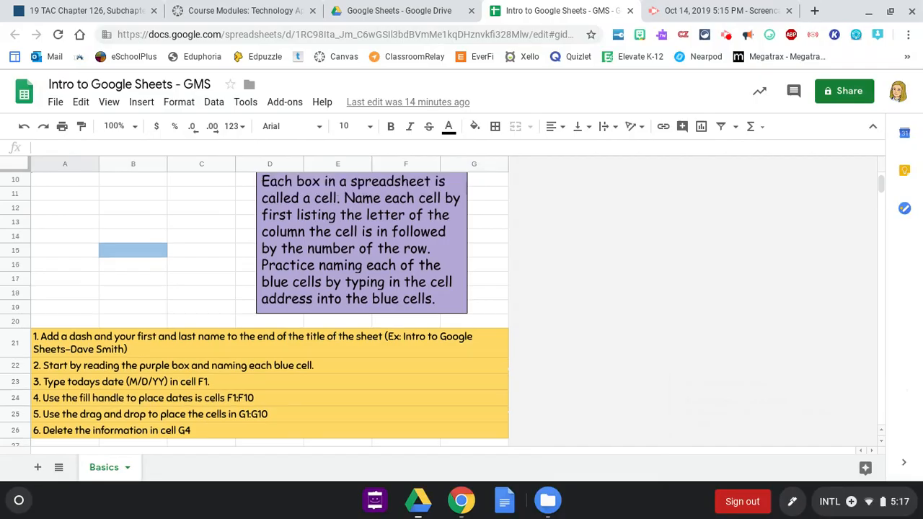
{"action": "scroll", "coordinate": [270, 310], "scroll_direction": "up", "scroll_amount": 1}
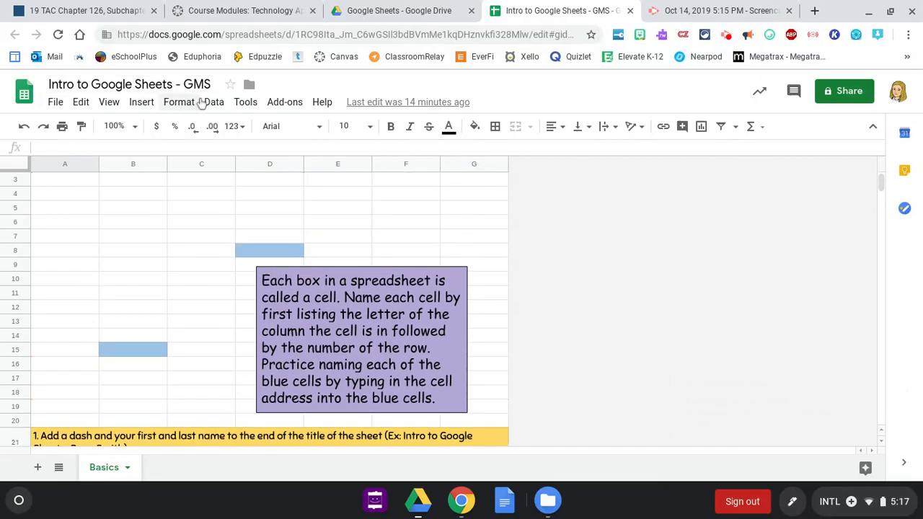
{"action": "left_click", "coordinate": [184, 85]}
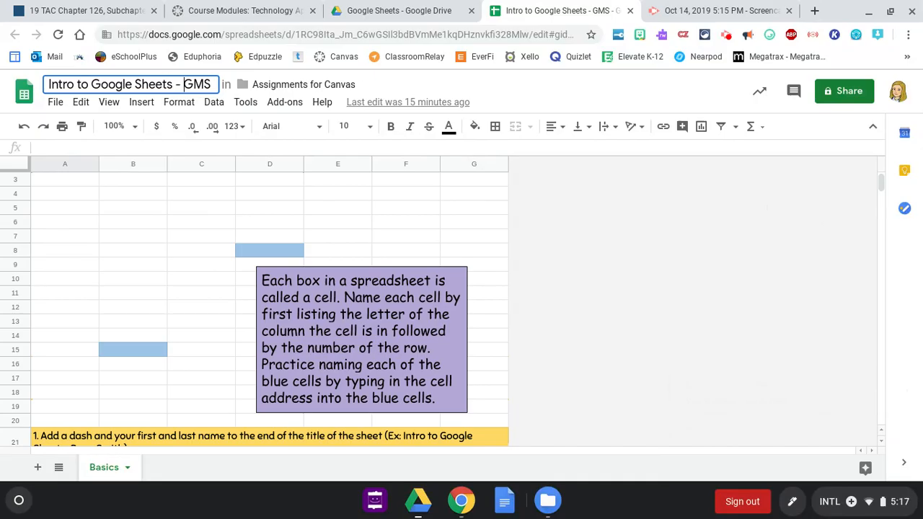
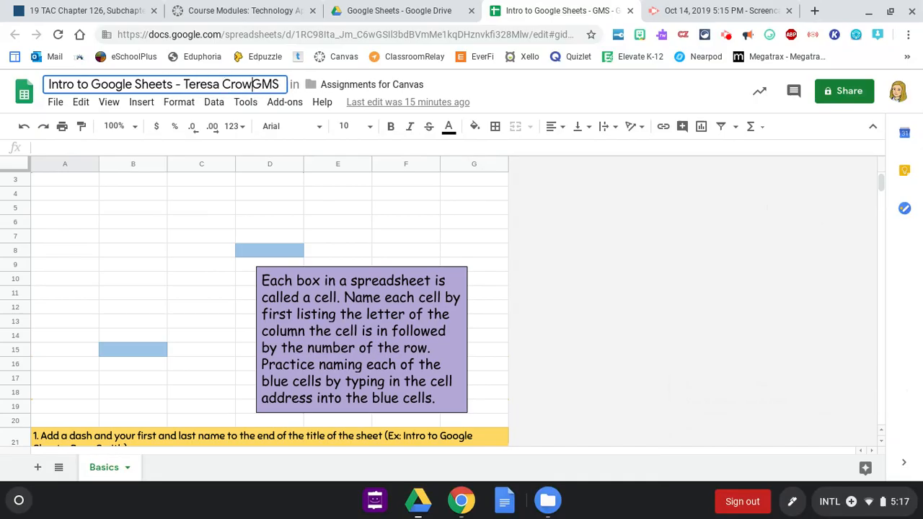
{"action": "key", "text": "Delete"}
{"action": "key", "text": "Delete"}
{"action": "key", "text": "Delete"}
{"action": "key", "text": "Delete"}
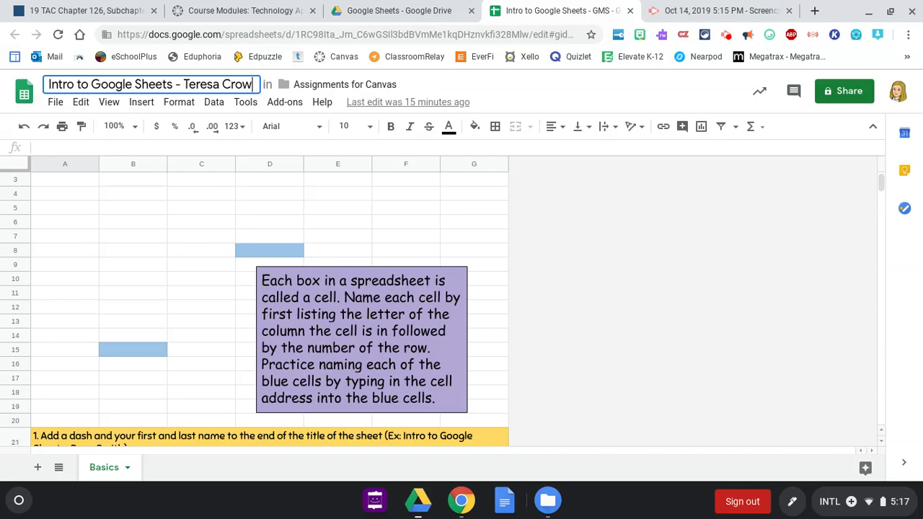
{"action": "key", "text": "Return"}
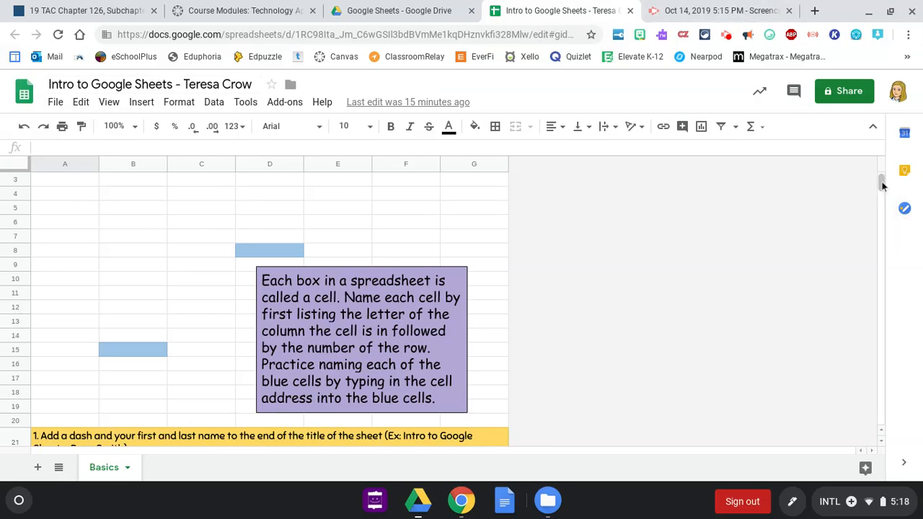
{"action": "scroll", "coordinate": [881, 183], "scroll_direction": "down", "scroll_amount": 5}
{"action": "scroll", "coordinate": [881, 186], "scroll_direction": "up", "scroll_amount": 4}
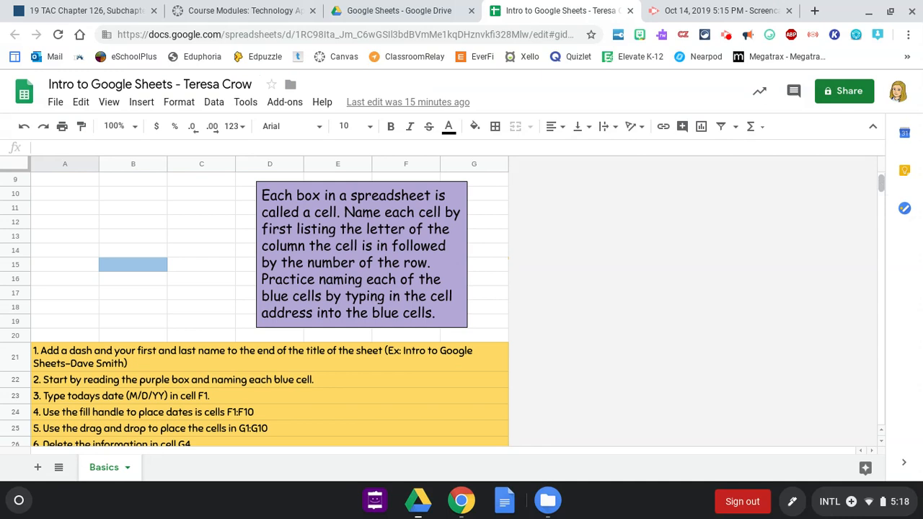
{"action": "scroll", "coordinate": [255, 315], "scroll_direction": "up", "scroll_amount": 3}
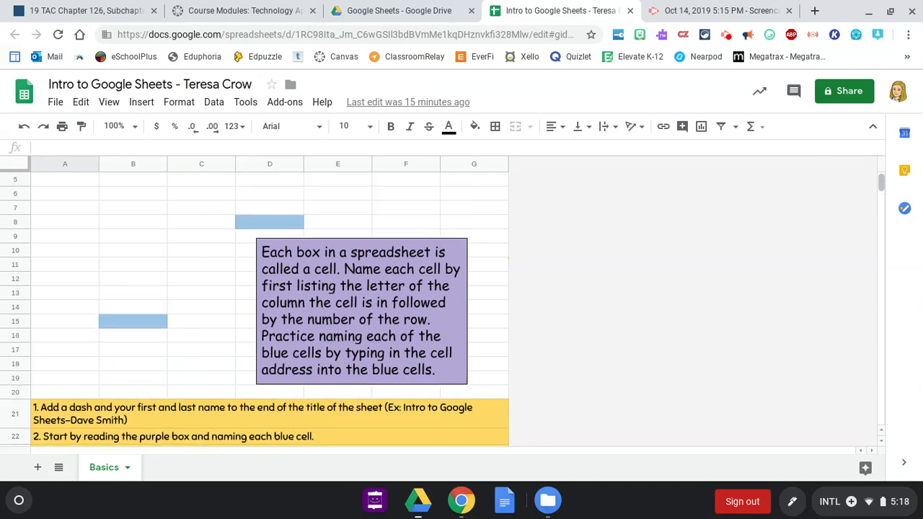
{"action": "scroll", "coordinate": [269, 314], "scroll_direction": "up", "scroll_amount": 1}
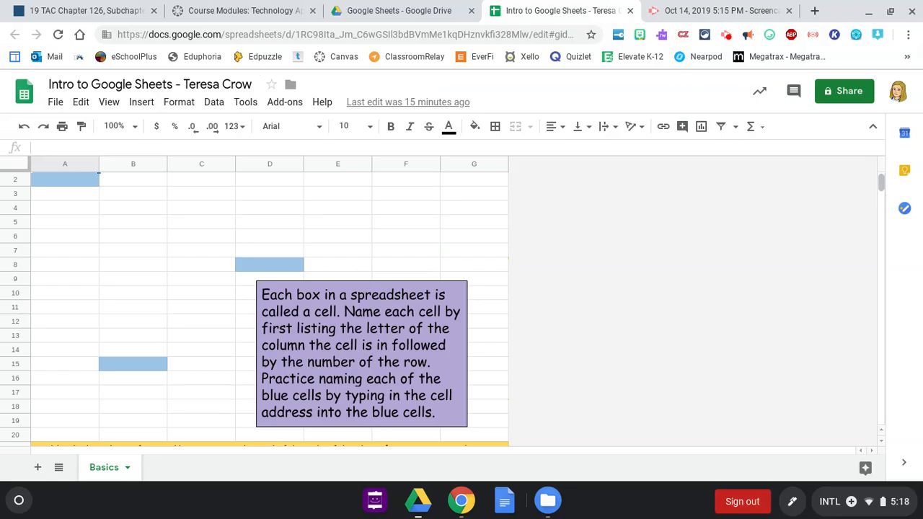
{"action": "scroll", "coordinate": [269, 309], "scroll_direction": "up", "scroll_amount": 1}
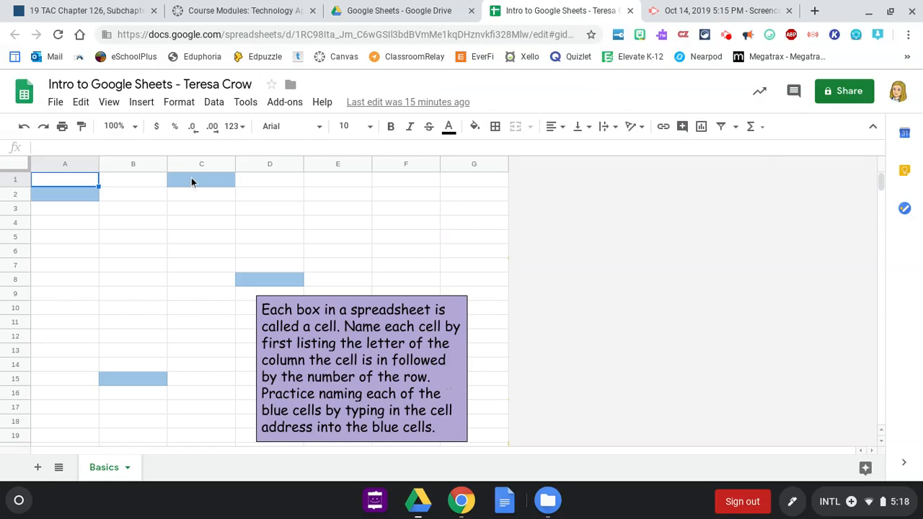
Label the blue cells C1 and A2 with their own addresses
{"action": "left_click", "coordinate": [192, 181]}
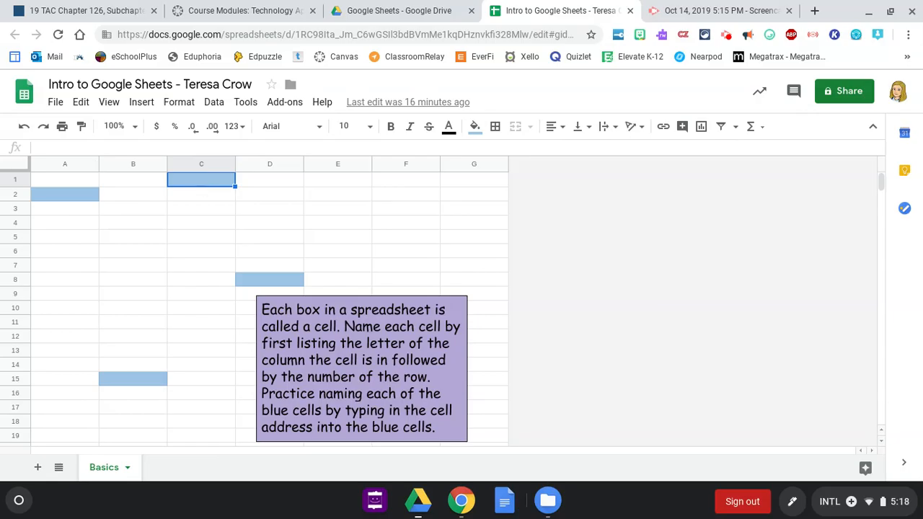
{"action": "type", "text": "C1"}
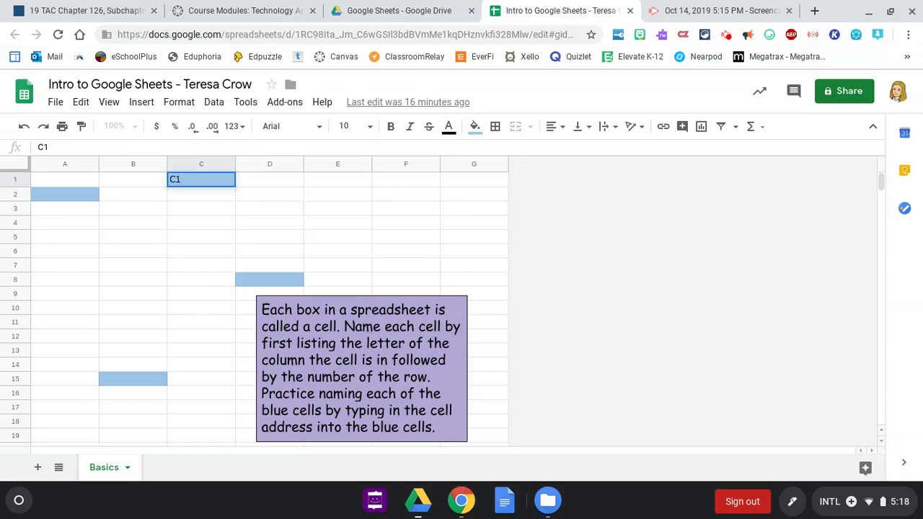
{"action": "key", "text": "Return"}
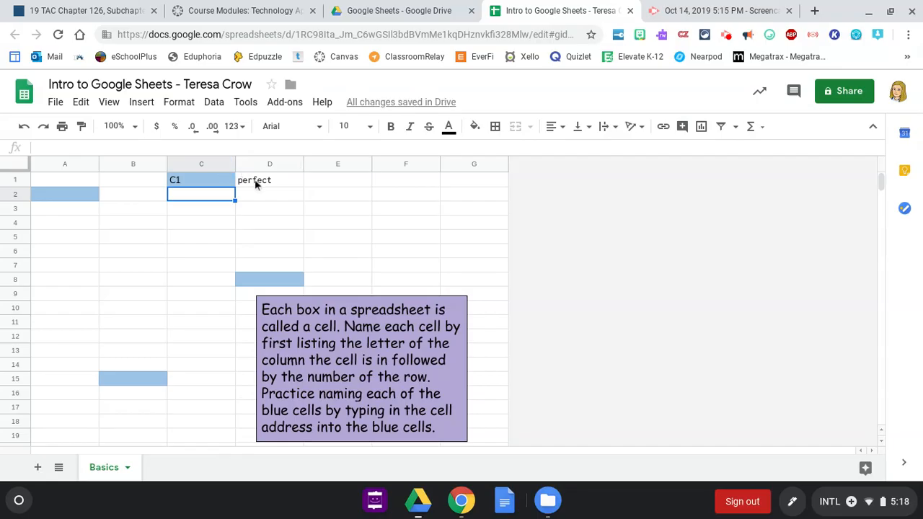
{"action": "left_click", "coordinate": [70, 194]}
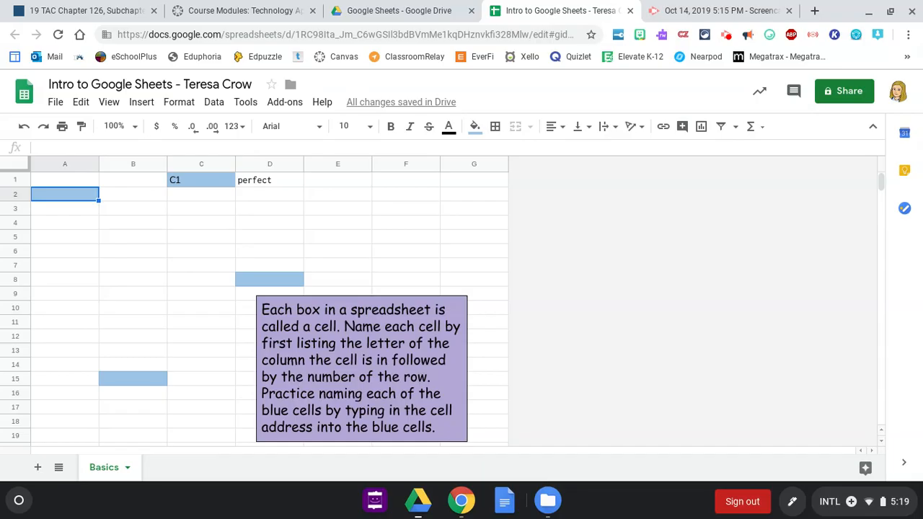
{"action": "type", "text": "A2"}
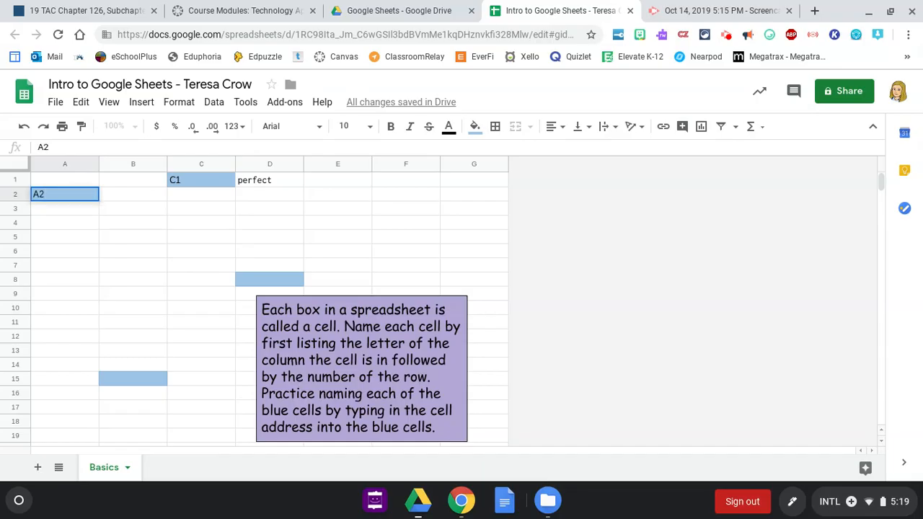
{"action": "key", "text": "Return"}
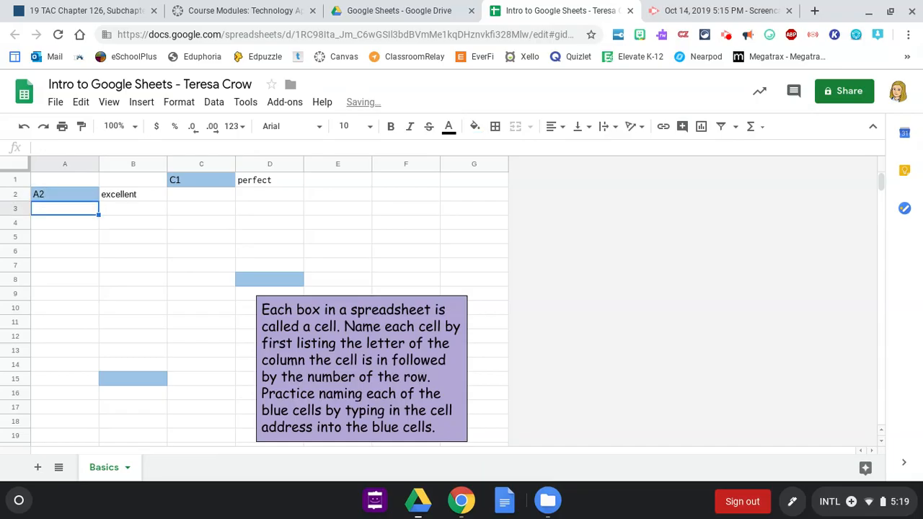
Label the blue cells D8 and B15 with their own addresses
{"action": "left_click", "coordinate": [260, 281]}
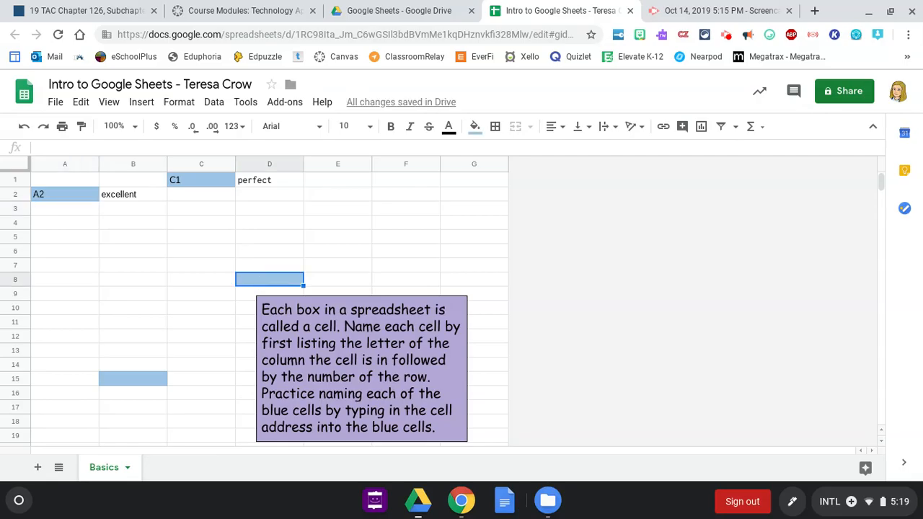
{"action": "type", "text": "D8"}
{"action": "key", "text": "Return"}
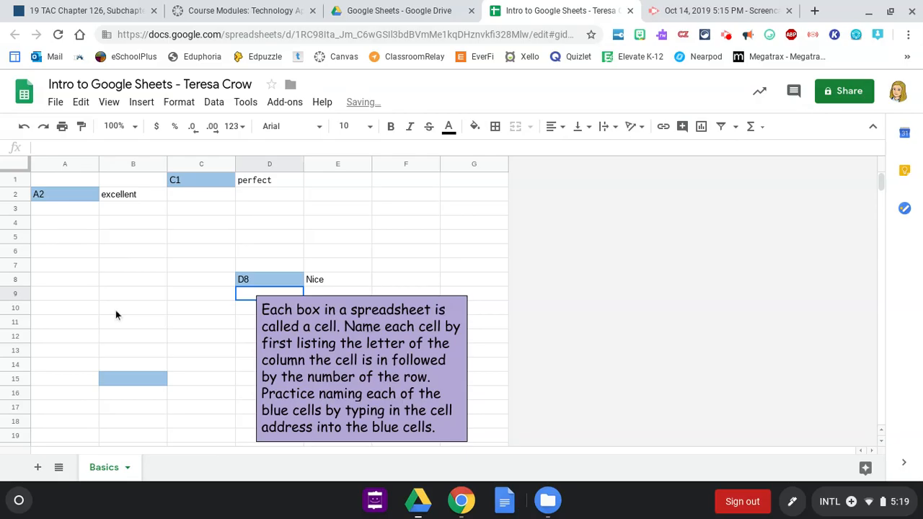
{"action": "left_click", "coordinate": [131, 386]}
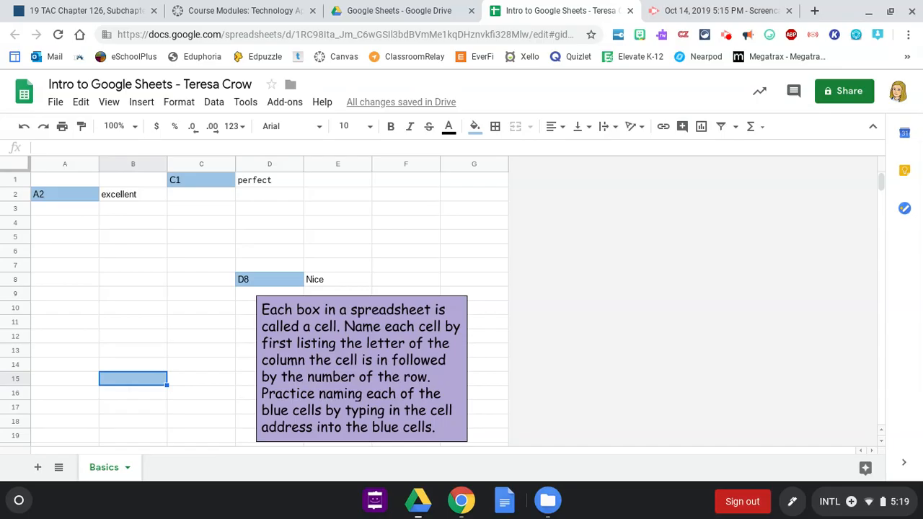
{"action": "type", "text": "B15"}
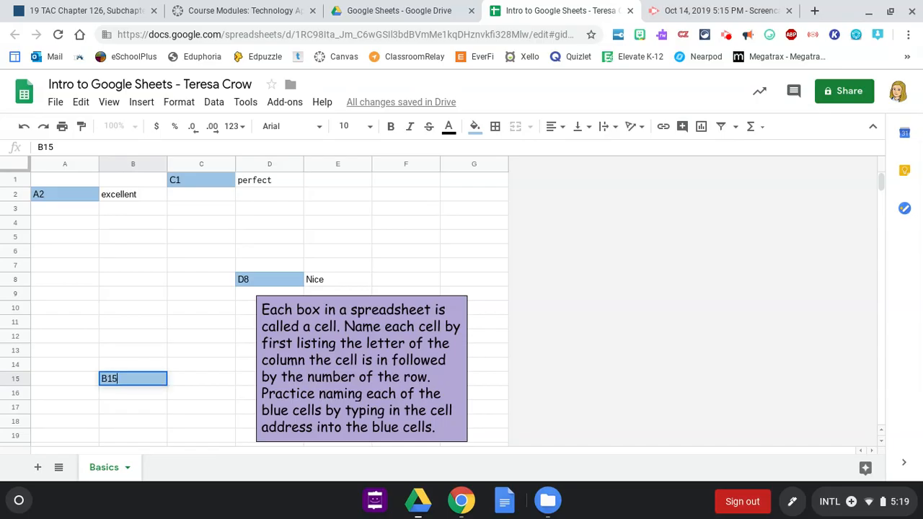
{"action": "key", "text": "Return"}
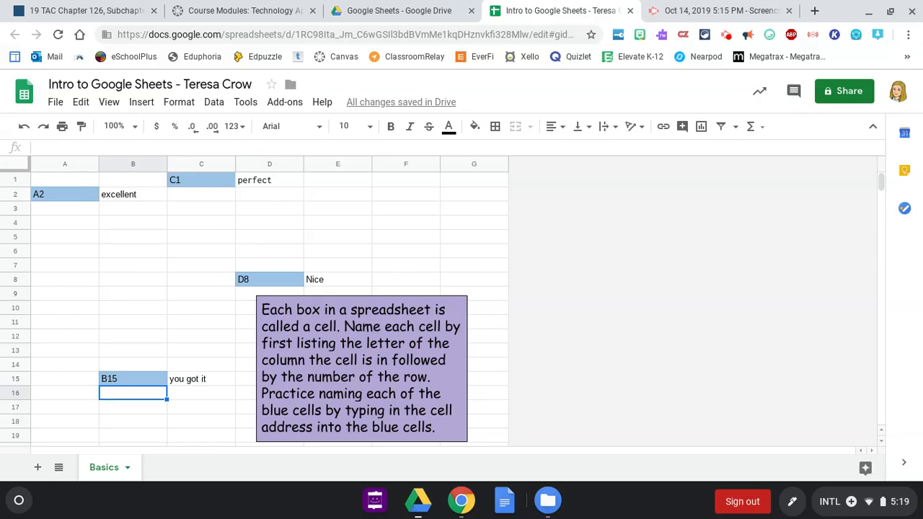
{"action": "scroll", "coordinate": [254, 309], "scroll_direction": "down", "scroll_amount": 4}
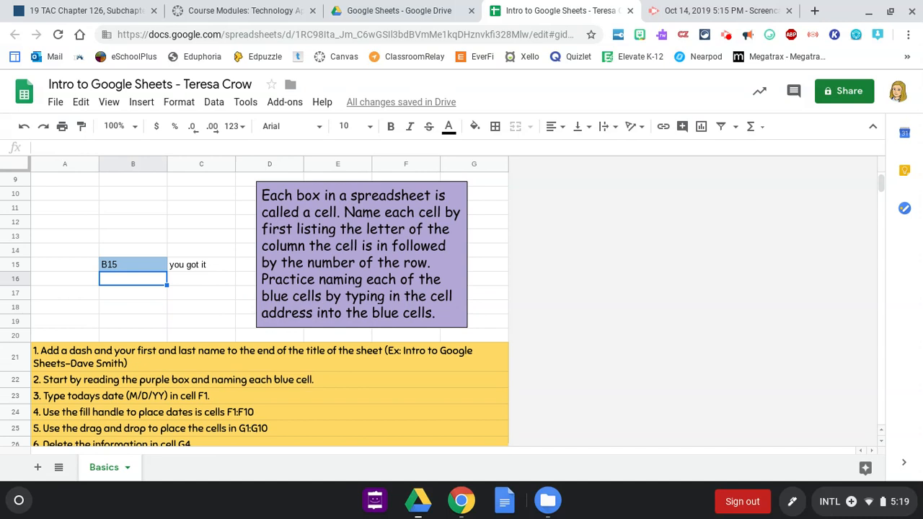
{"action": "scroll", "coordinate": [255, 313], "scroll_direction": "up", "scroll_amount": 4}
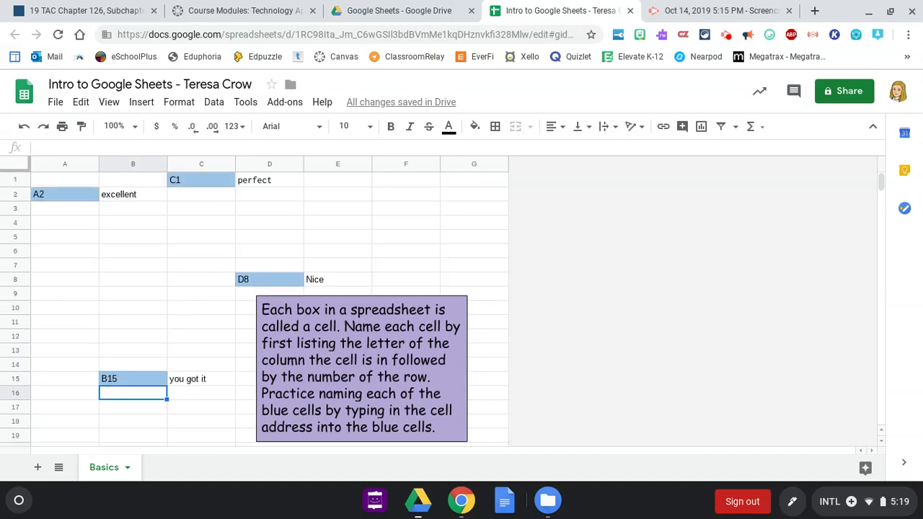
Enter the date 10/14/19 in cell F1 and reselect it
{"action": "left_click", "coordinate": [406, 180]}
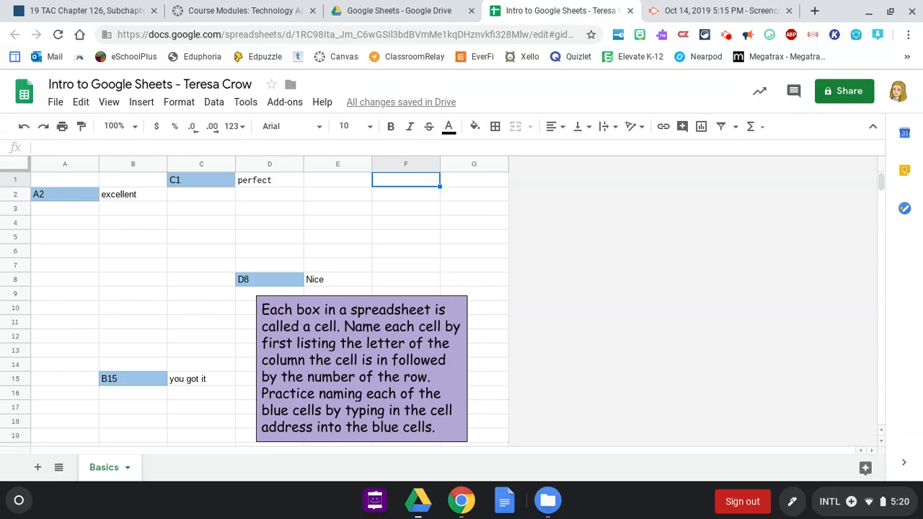
{"action": "type", "text": "10/14"}
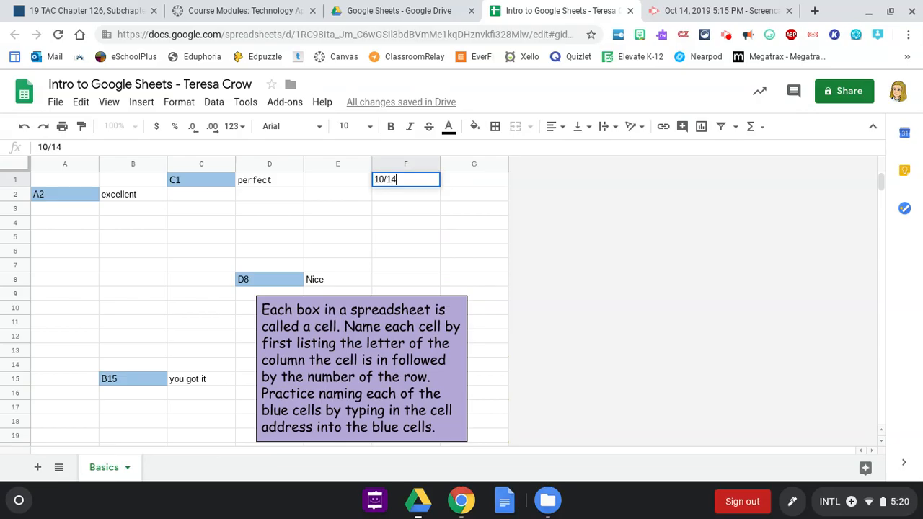
{"action": "type", "text": "/19"}
{"action": "key", "text": "Return"}
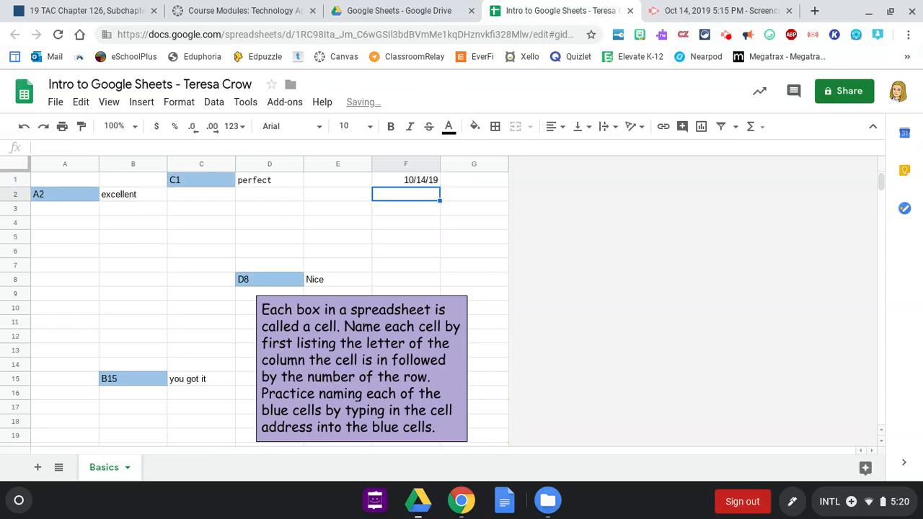
{"action": "scroll", "coordinate": [255, 310], "scroll_direction": "down", "scroll_amount": 4}
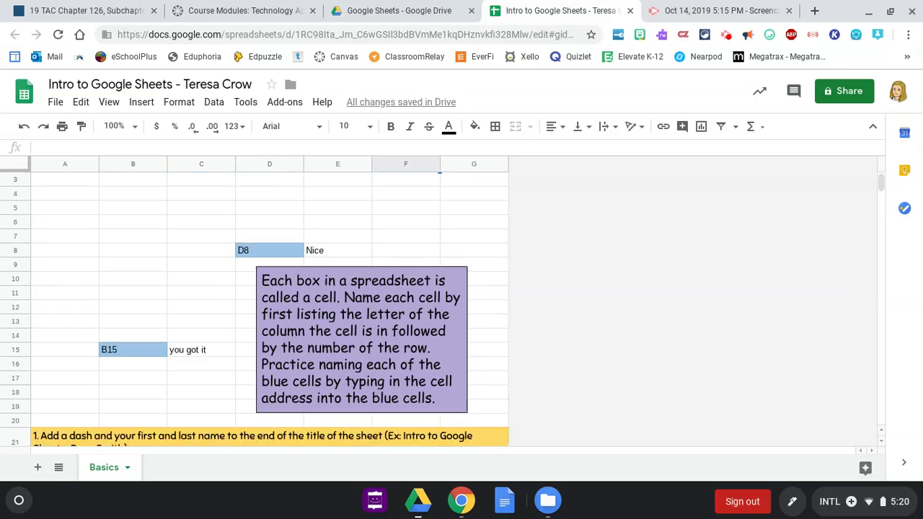
{"action": "scroll", "coordinate": [254, 310], "scroll_direction": "down", "scroll_amount": 1}
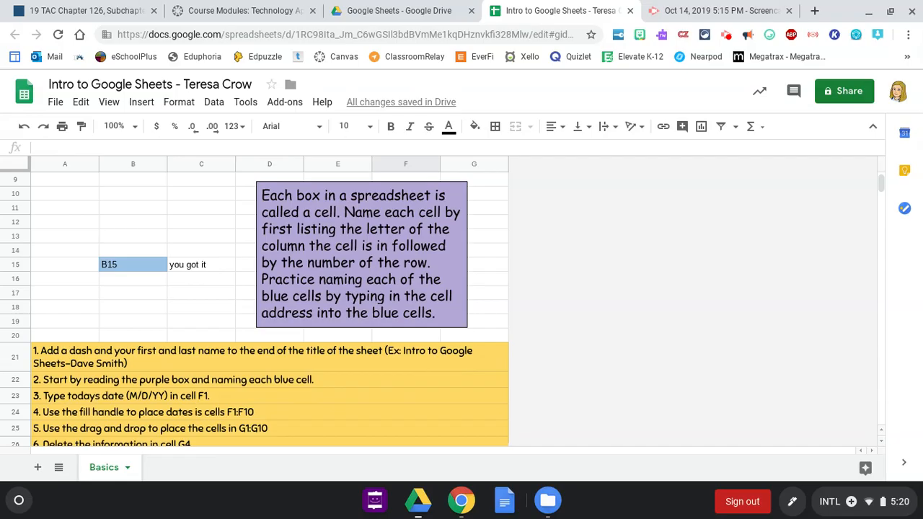
{"action": "scroll", "coordinate": [254, 310], "scroll_direction": "up", "scroll_amount": 4}
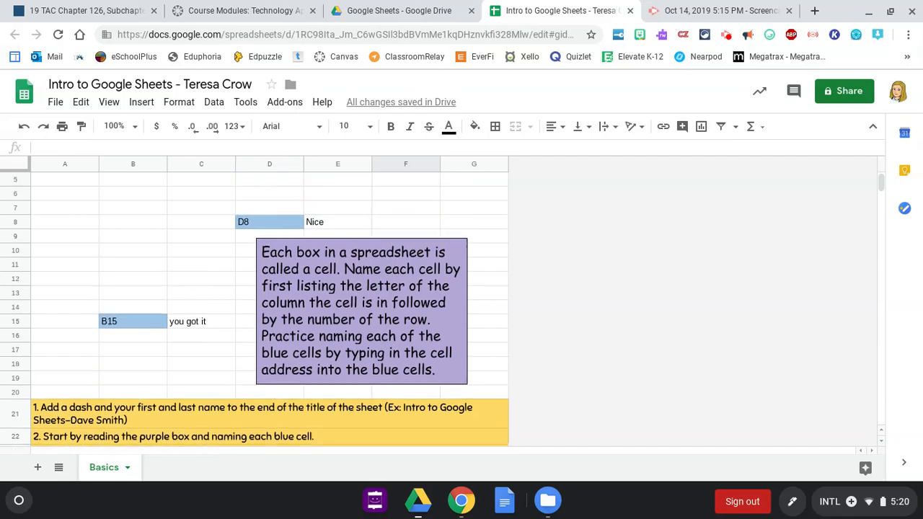
{"action": "left_click", "coordinate": [413, 183]}
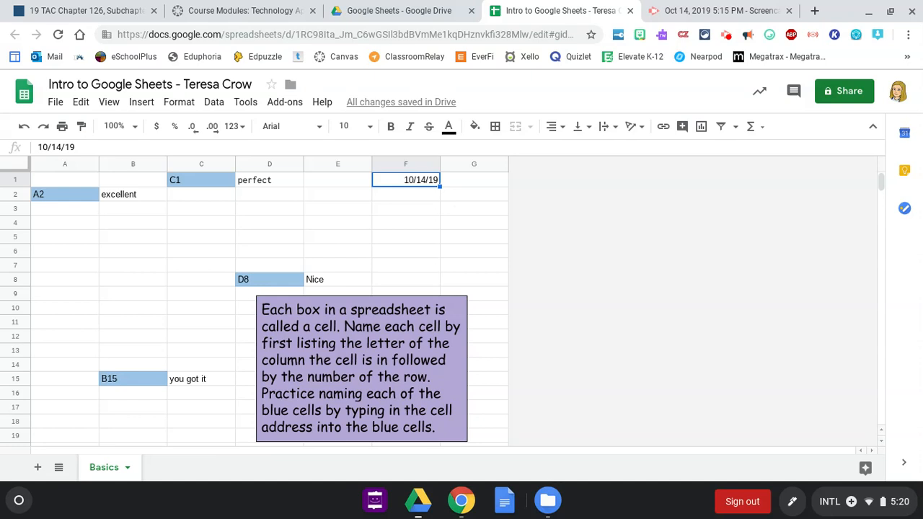
Move the purple instruction box slightly lower on the sheet
{"action": "left_click", "coordinate": [398, 314]}
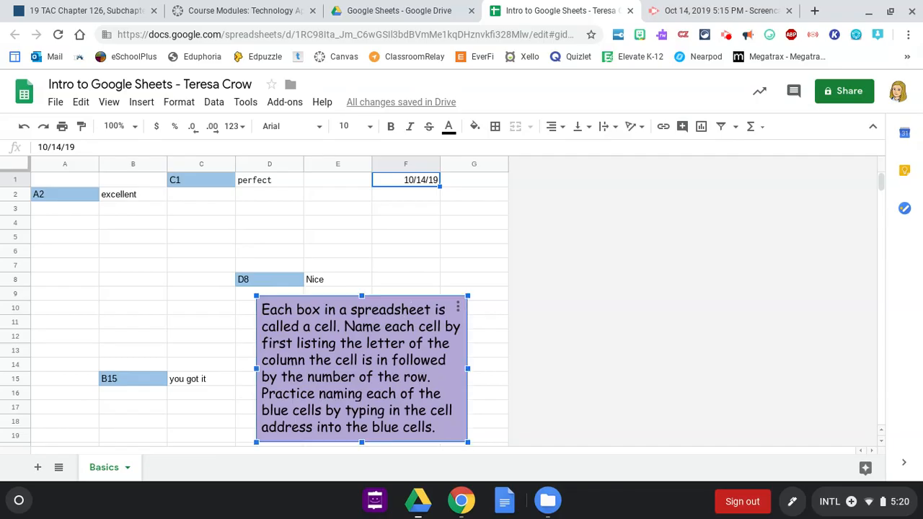
{"action": "left_click_drag", "start_coordinate": [397, 314], "coordinate": [397, 322]}
{"action": "key", "text": "Down"}
{"action": "key", "text": "Down"}
{"action": "key", "text": "Down"}
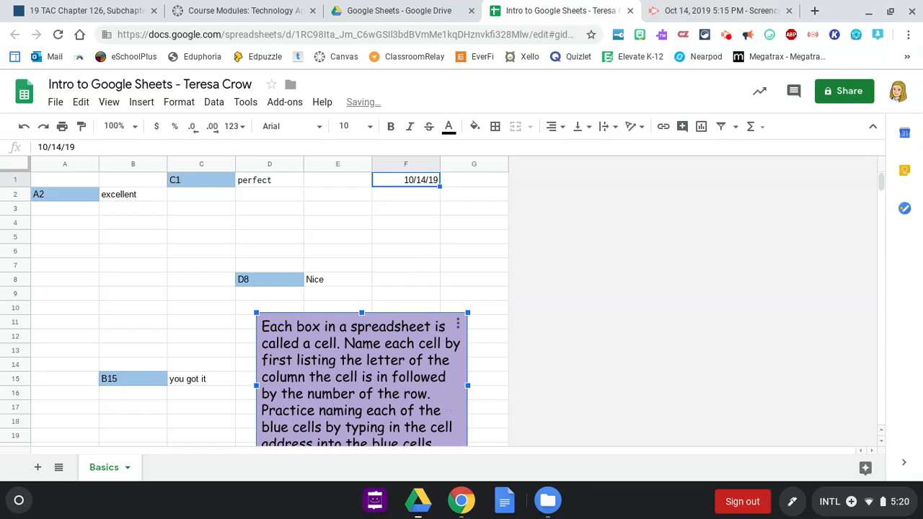
{"action": "left_click", "coordinate": [392, 180]}
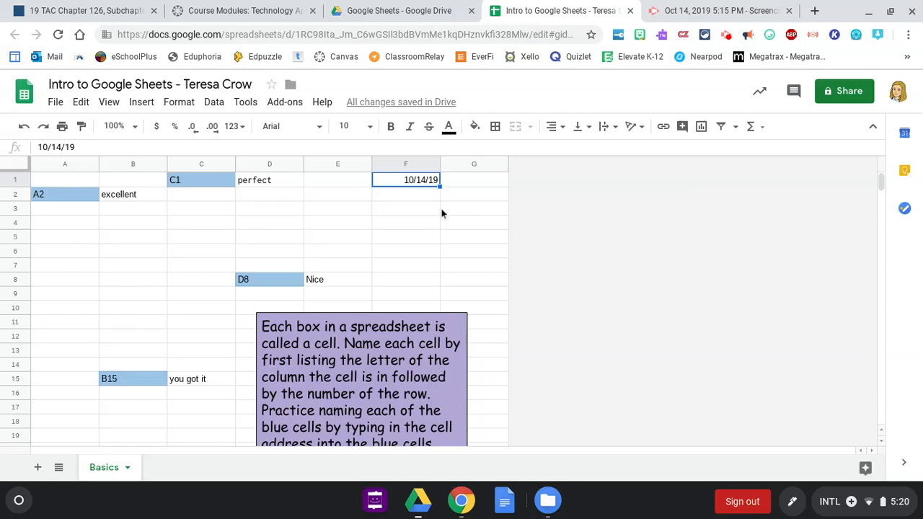
Fill F2:F10 with dates 10/15/19 to 10/23/19 and move the purple box further down
{"action": "left_click_drag", "start_coordinate": [439, 186], "coordinate": [422, 310]}
{"action": "left_click_drag", "start_coordinate": [422, 310], "coordinate": [422, 310]}
{"action": "left_click", "coordinate": [397, 375]}
{"action": "left_click_drag", "start_coordinate": [397, 375], "coordinate": [397, 392]}
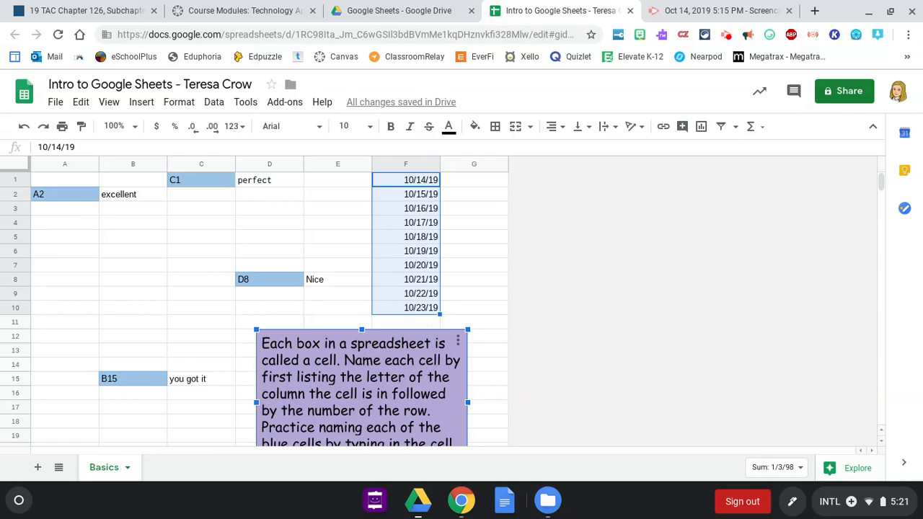
{"action": "scroll", "coordinate": [254, 309], "scroll_direction": "down", "scroll_amount": 3}
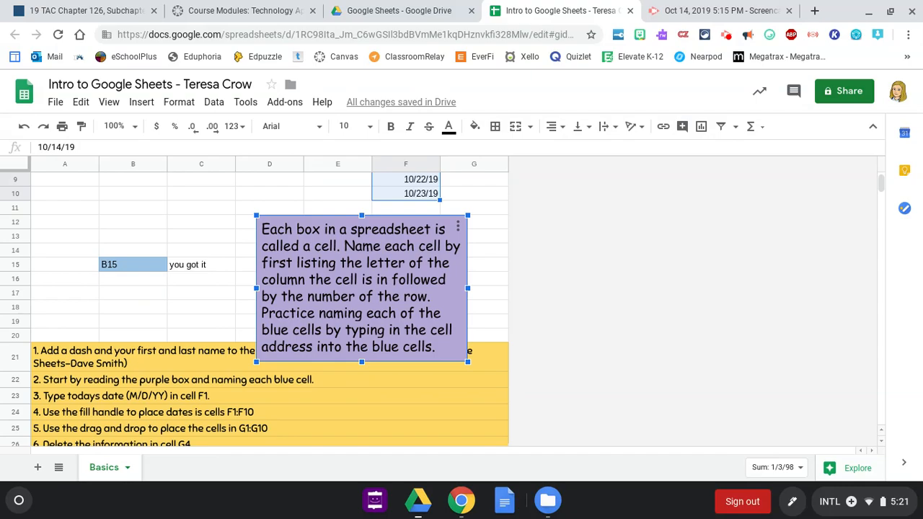
{"action": "scroll", "coordinate": [254, 310], "scroll_direction": "up", "scroll_amount": 3}
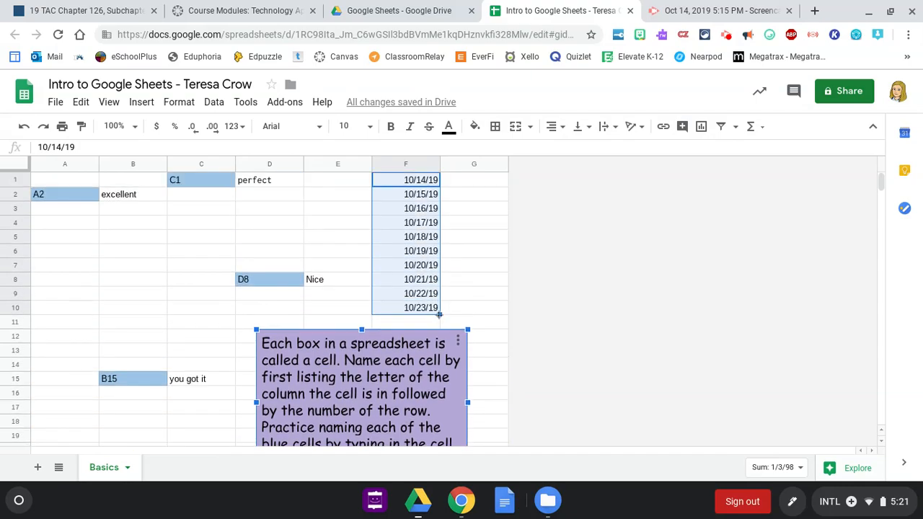
Drag the F1:F10 dates right to fill G1:G10 with 10/15/19 through 10/24/19
{"action": "left_click_drag", "start_coordinate": [440, 314], "coordinate": [486, 311]}
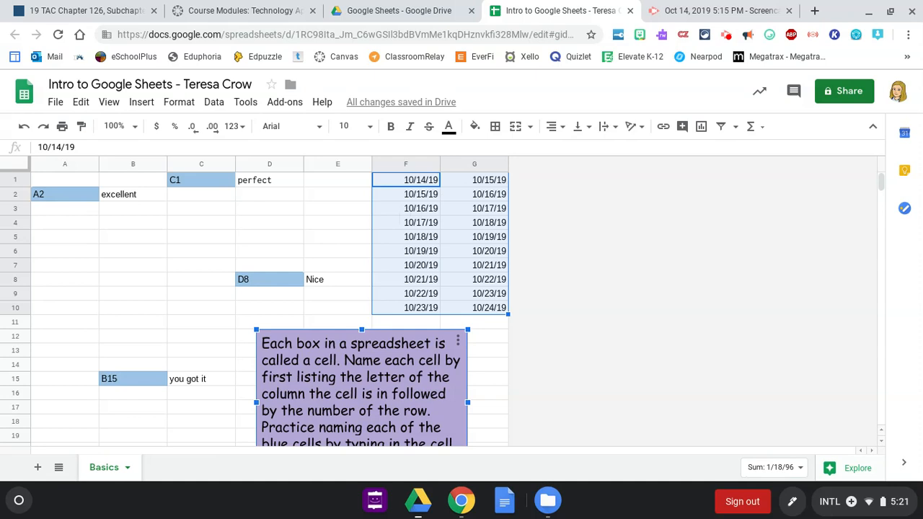
{"action": "scroll", "coordinate": [256, 309], "scroll_direction": "down", "scroll_amount": 2}
{"action": "scroll", "coordinate": [255, 309], "scroll_direction": "down", "scroll_amount": 2}
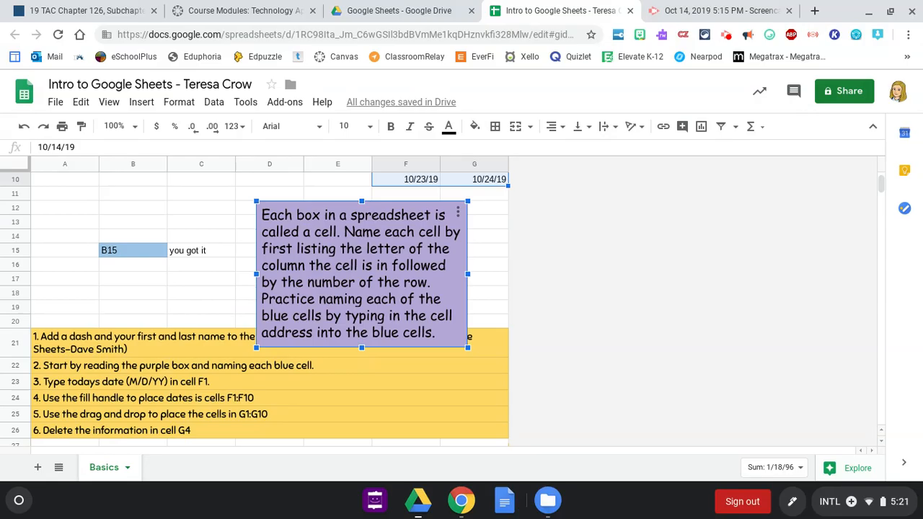
{"action": "scroll", "coordinate": [255, 309], "scroll_direction": "up", "scroll_amount": 4}
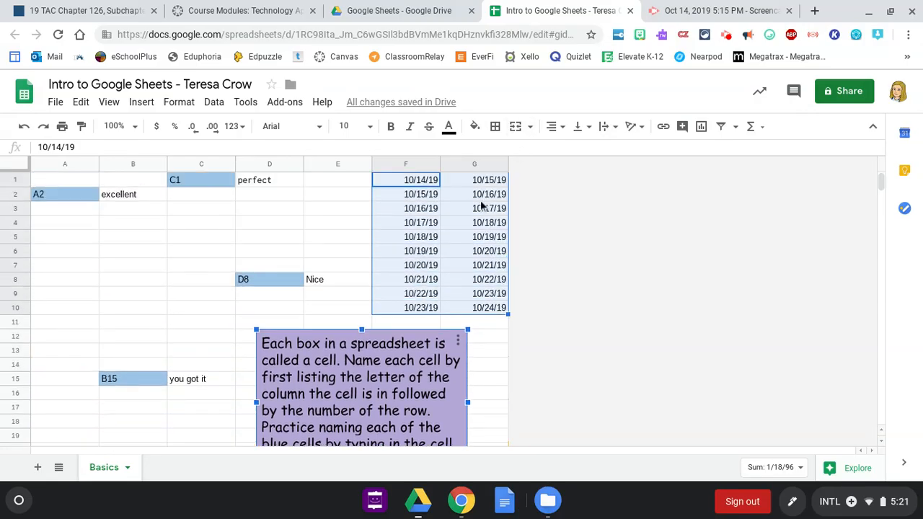
{"action": "left_click", "coordinate": [488, 211]}
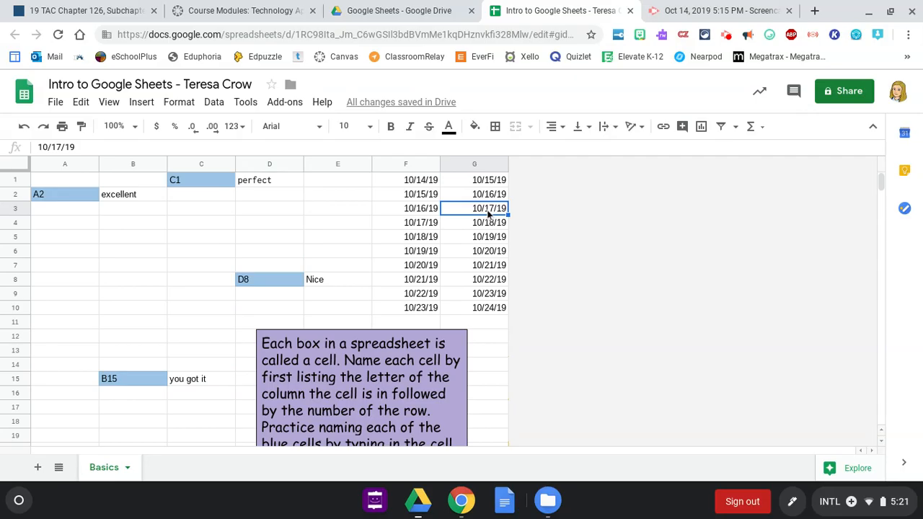
Clear the 10/18/19 date from cell G4, leaving it empty
{"action": "key", "text": "Down"}
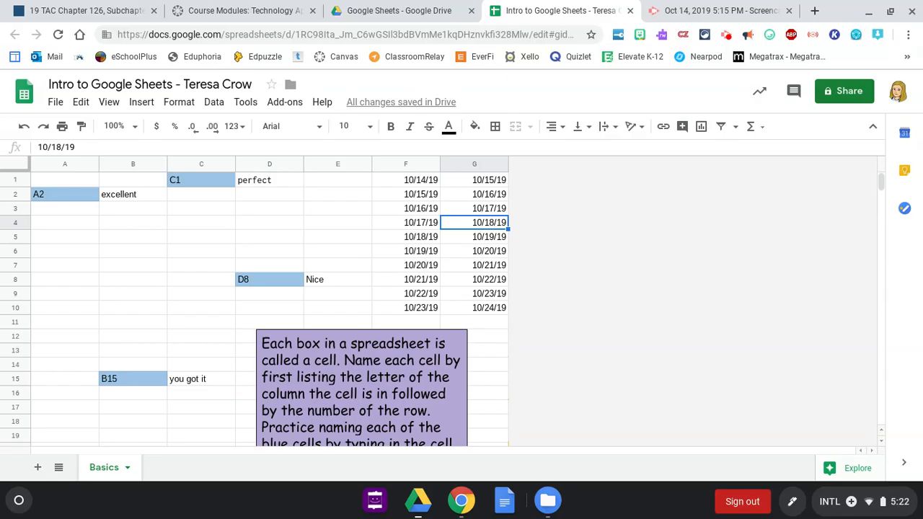
{"action": "key", "text": "Delete"}
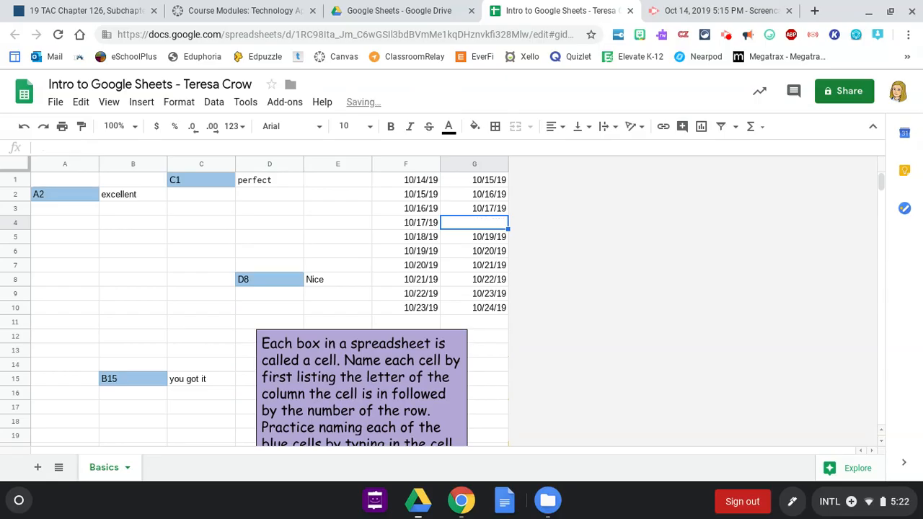
{"action": "key", "text": "Down"}
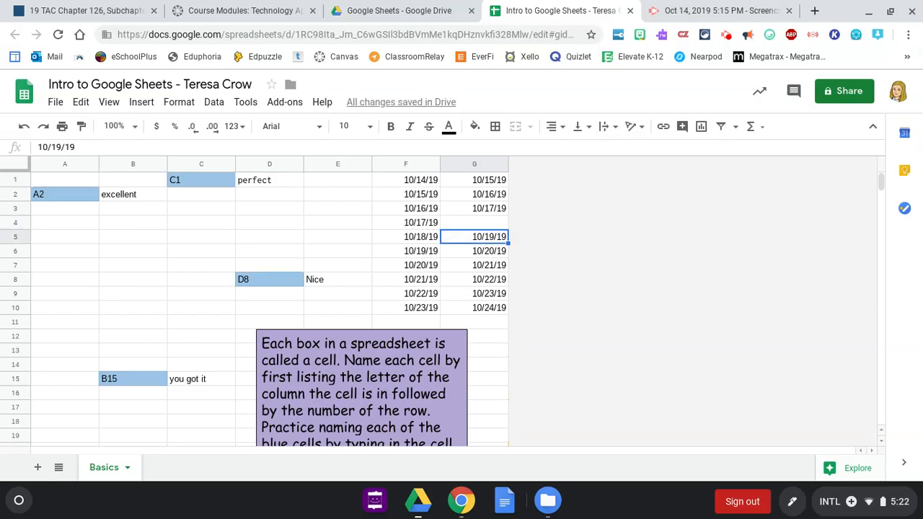